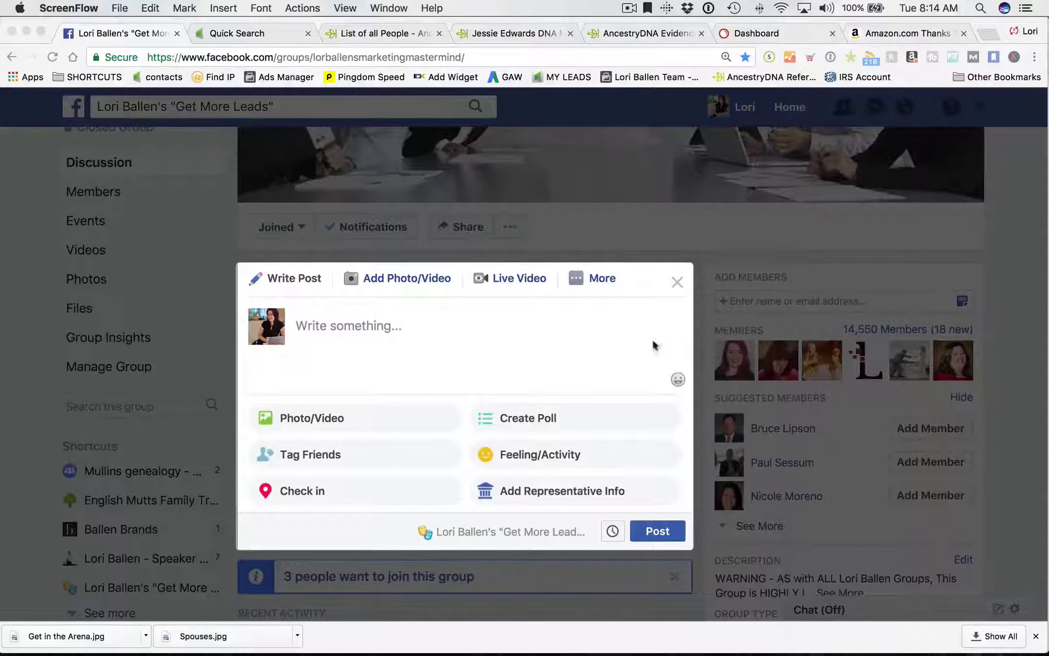
Put the cursor in the group's empty 'Write something...' post field
{"action": "left_click", "coordinate": [401, 326]}
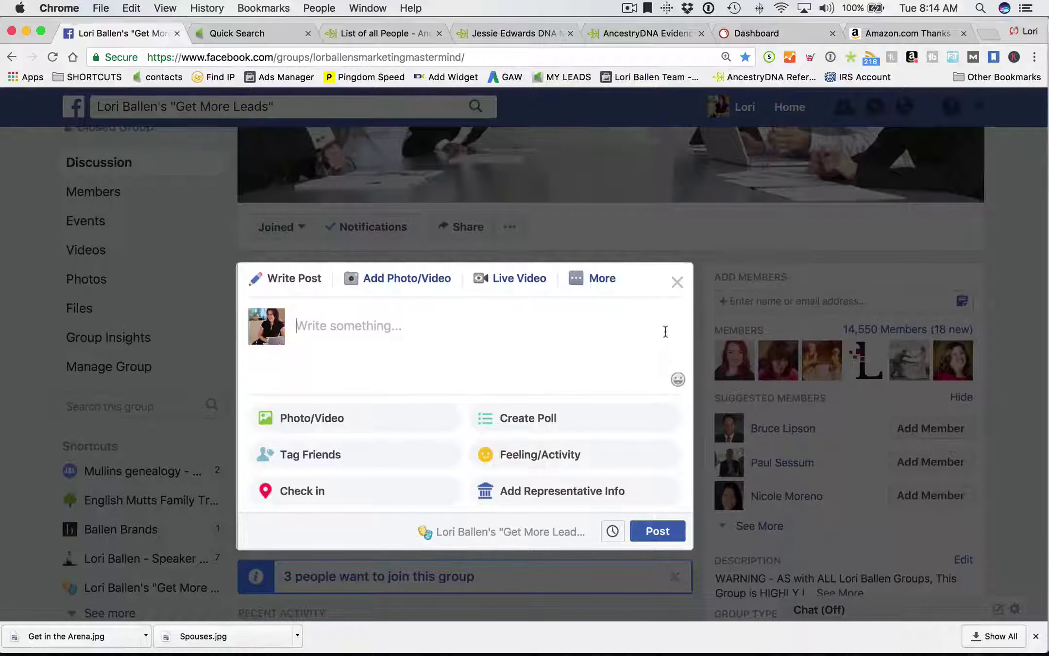
{"action": "scroll", "coordinate": [629, 331], "scroll_direction": "down", "scroll_amount": 1}
{"action": "scroll", "coordinate": [606, 331], "scroll_direction": "down", "scroll_amount": 2}
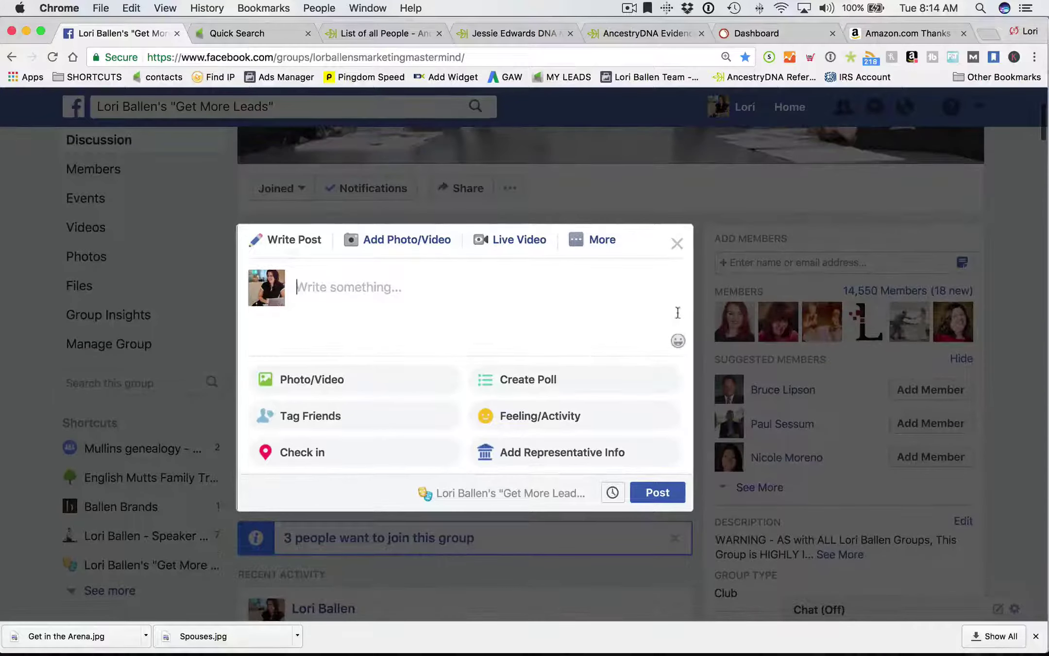
{"action": "scroll", "coordinate": [654, 318], "scroll_direction": "down", "scroll_amount": 1}
{"action": "scroll", "coordinate": [654, 318], "scroll_direction": "up", "scroll_amount": 2}
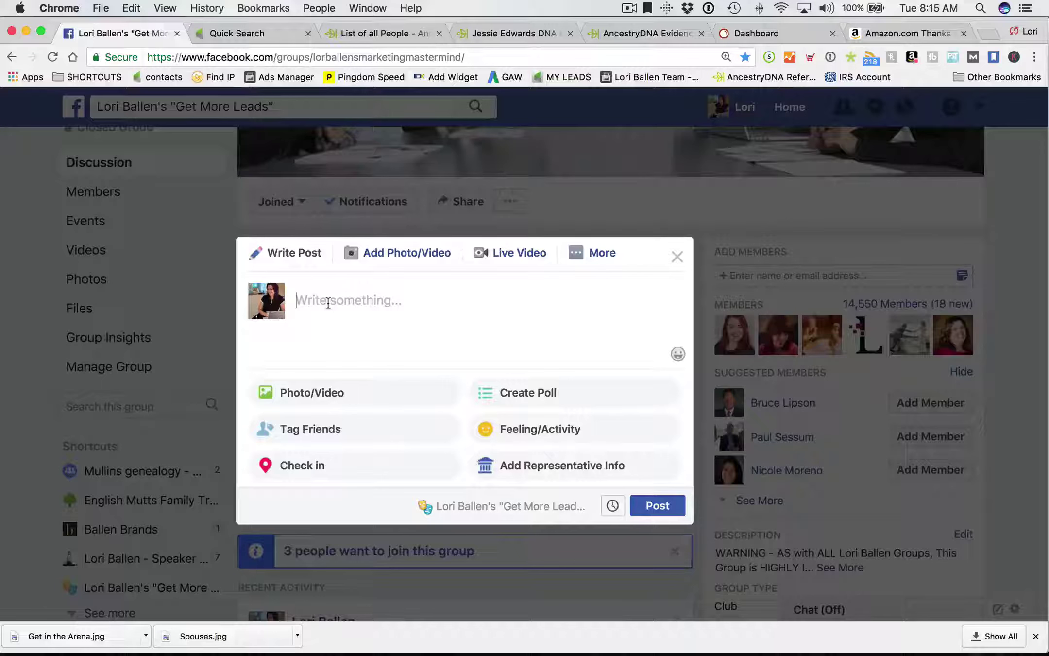
Write the post: sneak peek tomorrow, 4 bedrooms, pool, 3-car garage, $329,000, Northwest Las Vegas
{"action": "type", "text": "J"}
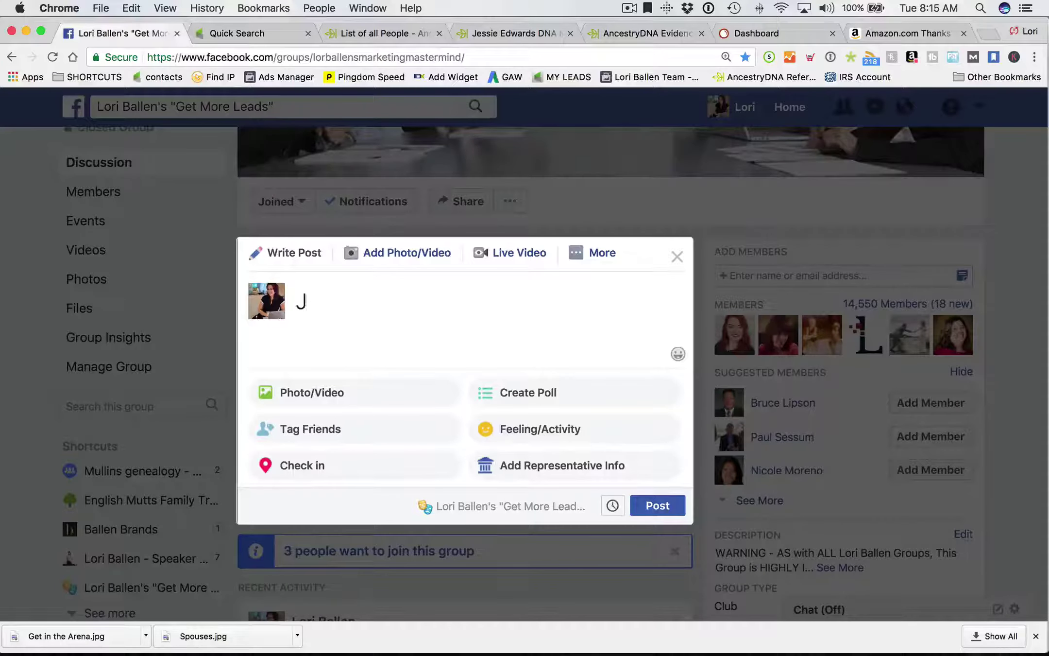
{"action": "type", "text": "oin us Tomorrow fo"}
{"action": "key", "text": "BackSpace"}
{"action": "type", "text": "or a sneak peak at t"}
{"action": "key", "text": "BackSpace"}
{"action": "key", "text": "BackSpace"}
{"action": "key", "text": "BackSpace"}
{"action": "key", "text": "BackSpace"}
{"action": "key", "text": "BackSpace"}
{"action": "type", "text": "ek at this new listing featuring 4 bedroom"}
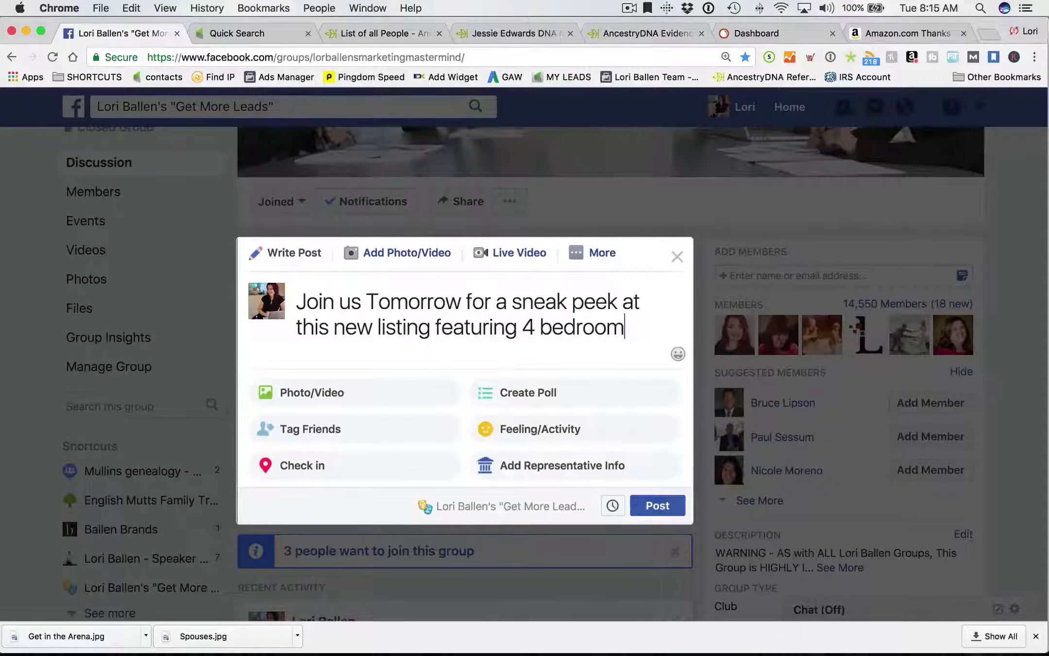
{"action": "type", "text": "s, a pool, and"}
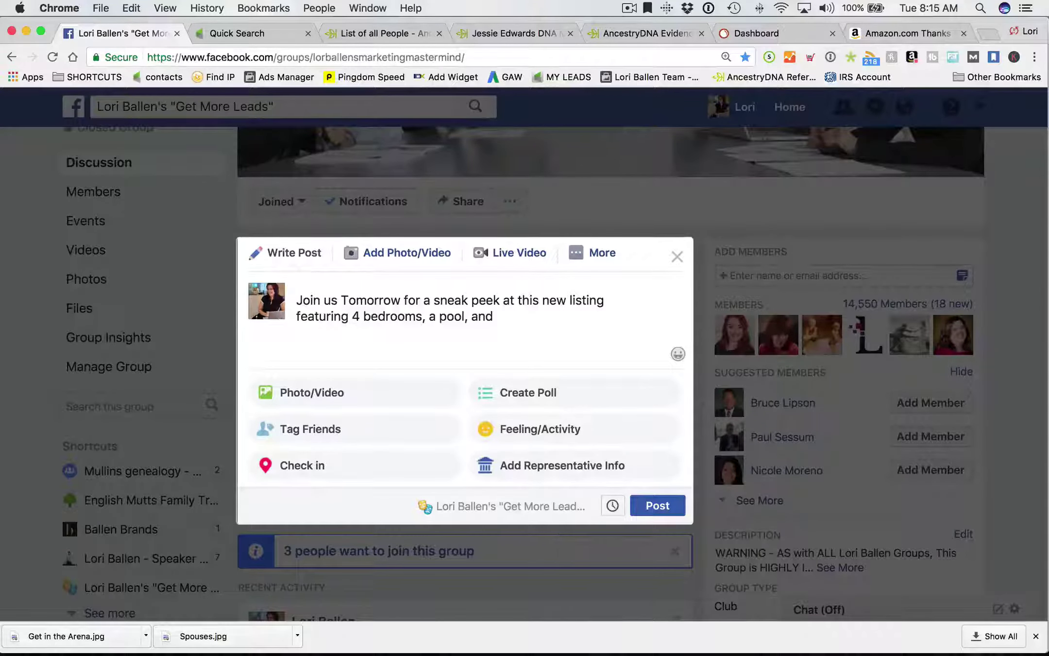
{"action": "type", "text": " 3 car garage. "}
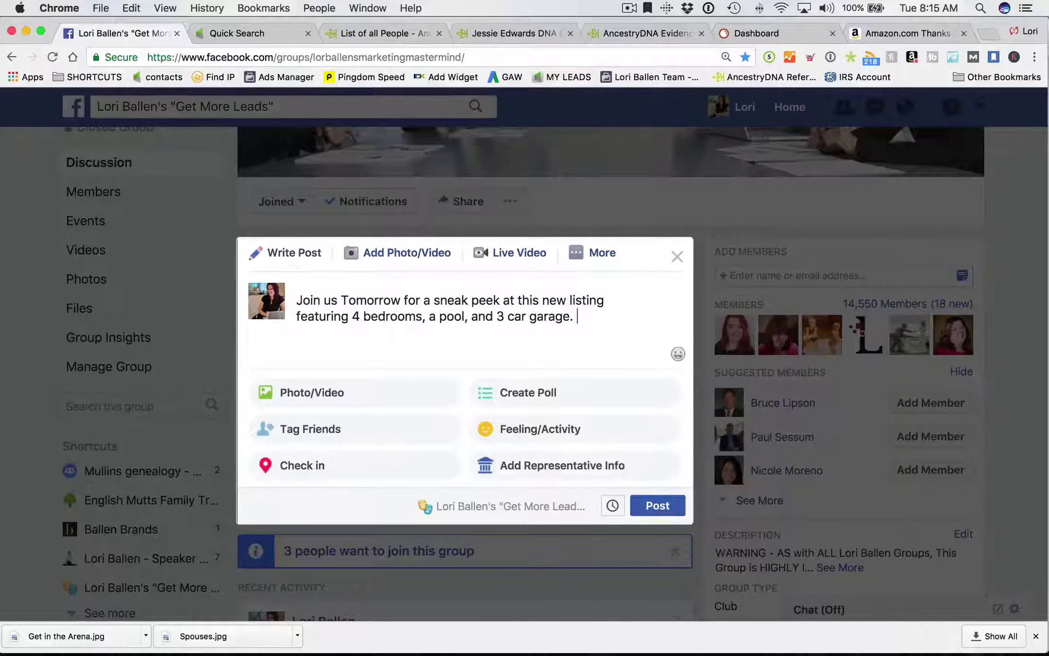
{"action": "type", "text": "Offered at only $329,09"}
{"action": "key", "text": "BackSpace"}
{"action": "type", "text": "9,09"}
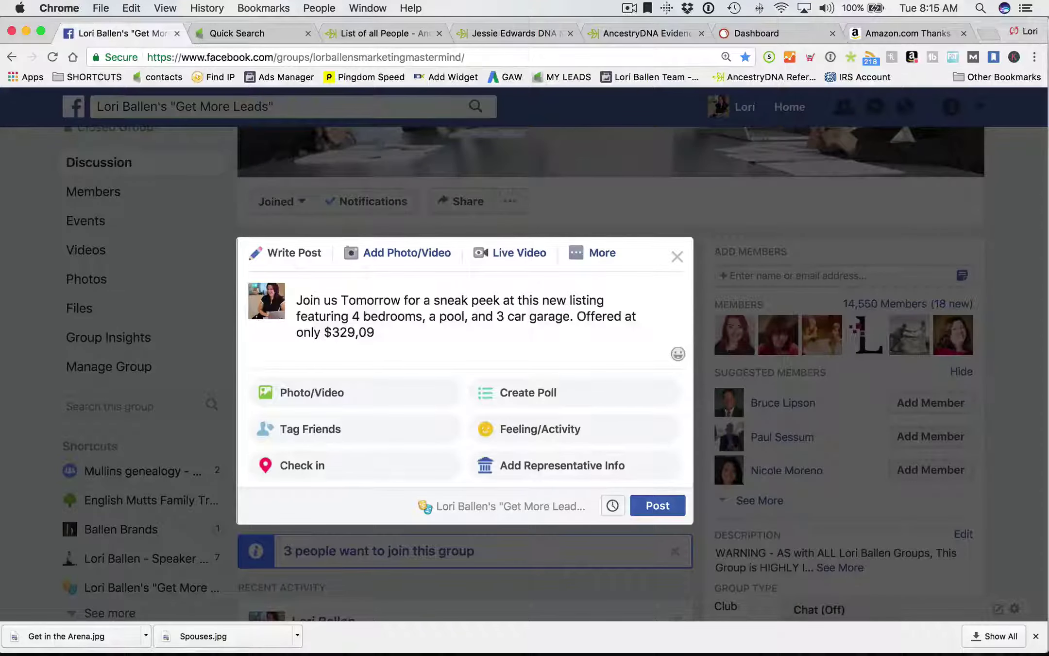
{"action": "key", "text": "BackSpace"}
{"action": "type", "text": "00 in Northwest Las Vegas"}
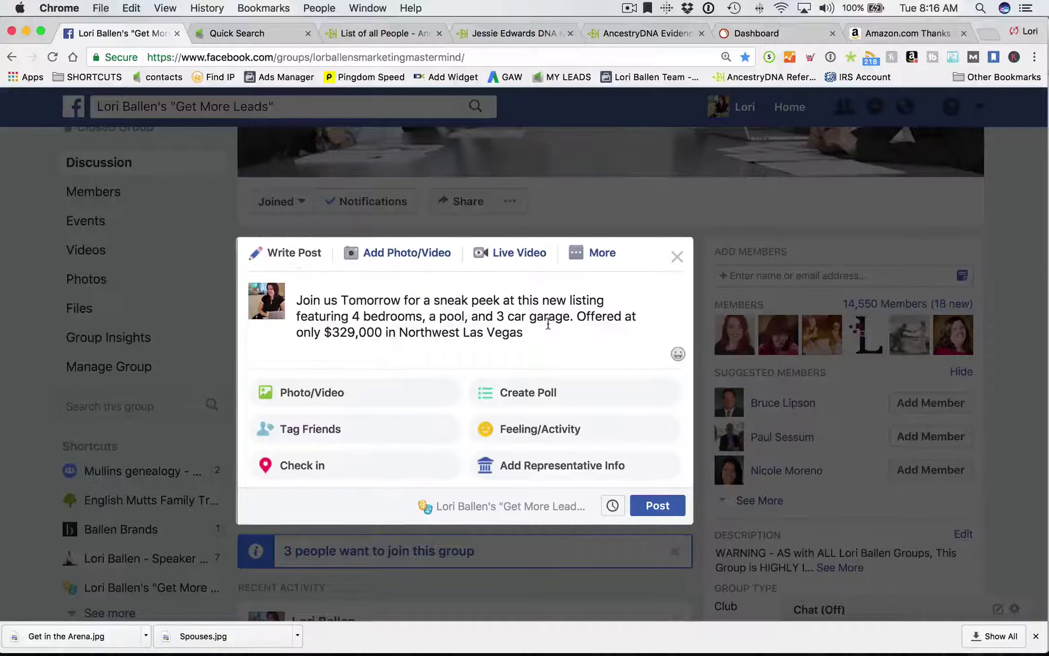
Schedule the listing post to publish on August 4, 2017 at 9:16 AM PDT
{"action": "left_click", "coordinate": [594, 252]}
{"action": "scroll", "coordinate": [504, 325], "scroll_direction": "down", "scroll_amount": 2}
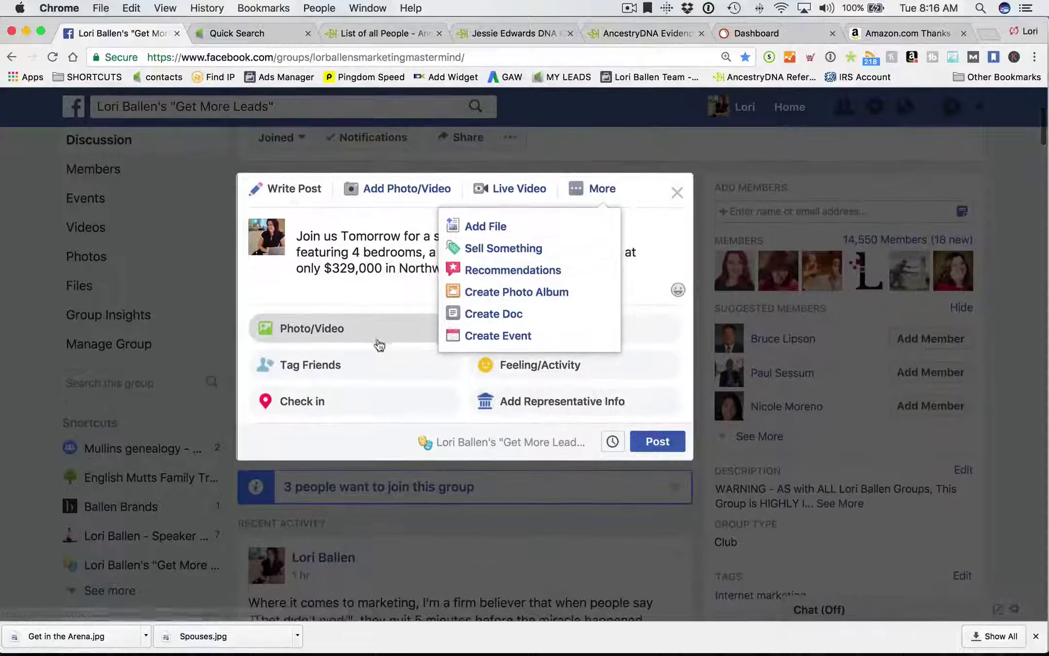
{"action": "left_click", "coordinate": [381, 347]}
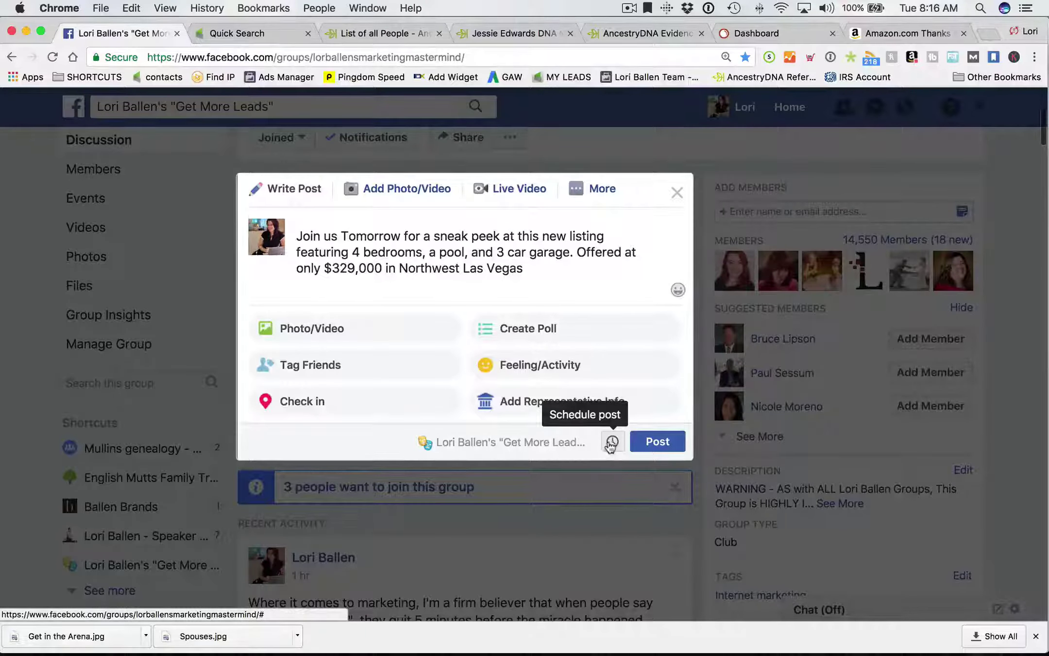
{"action": "left_click", "coordinate": [611, 443]}
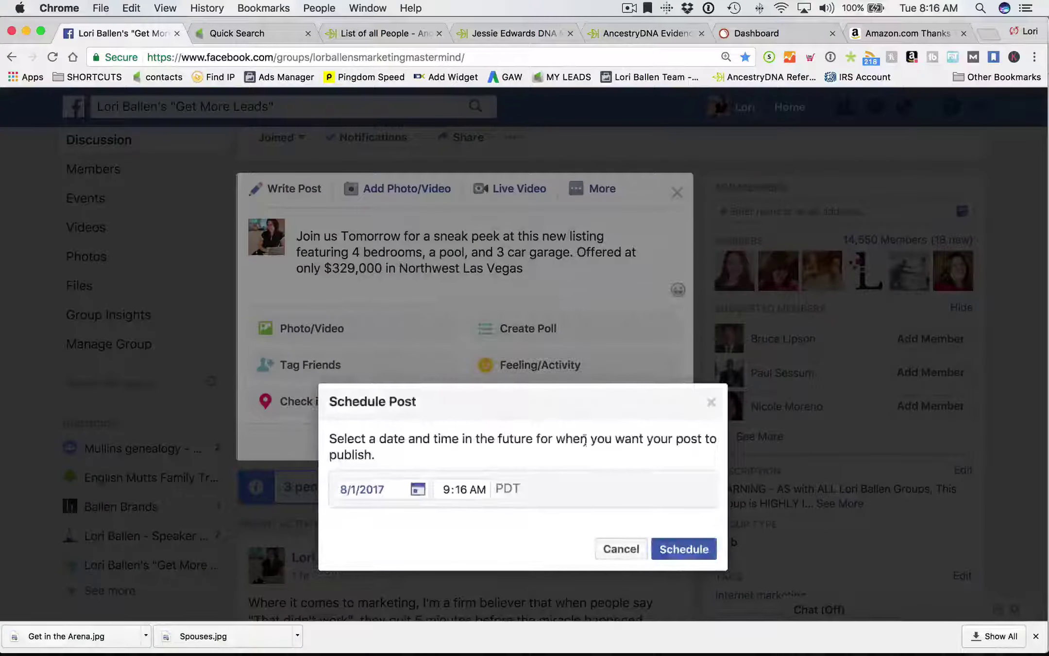
{"action": "left_click", "coordinate": [417, 489]}
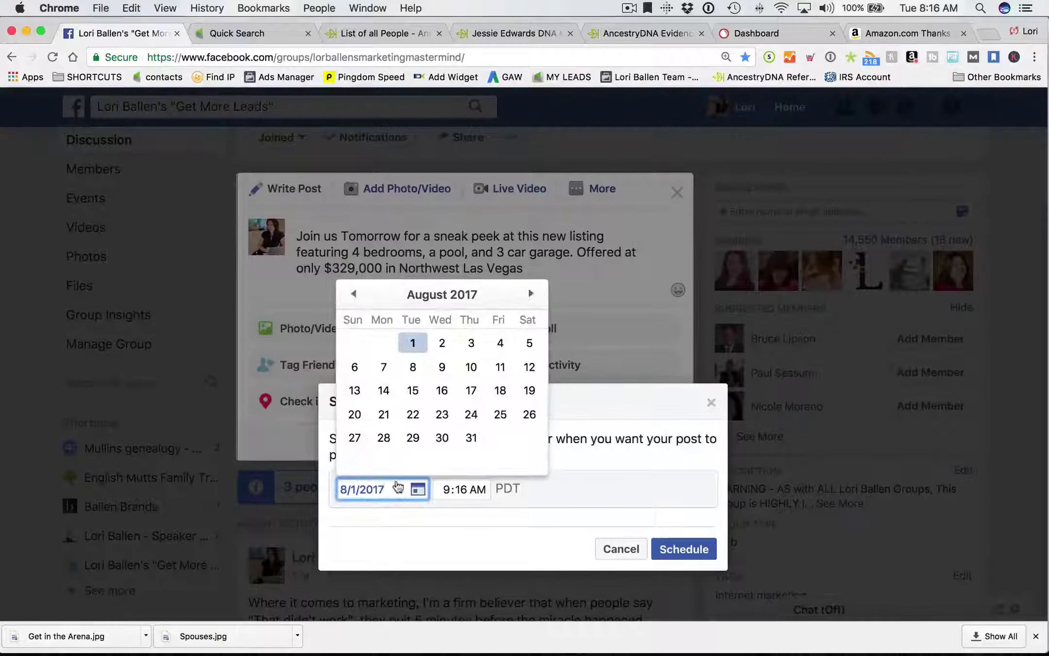
{"action": "left_click", "coordinate": [500, 343]}
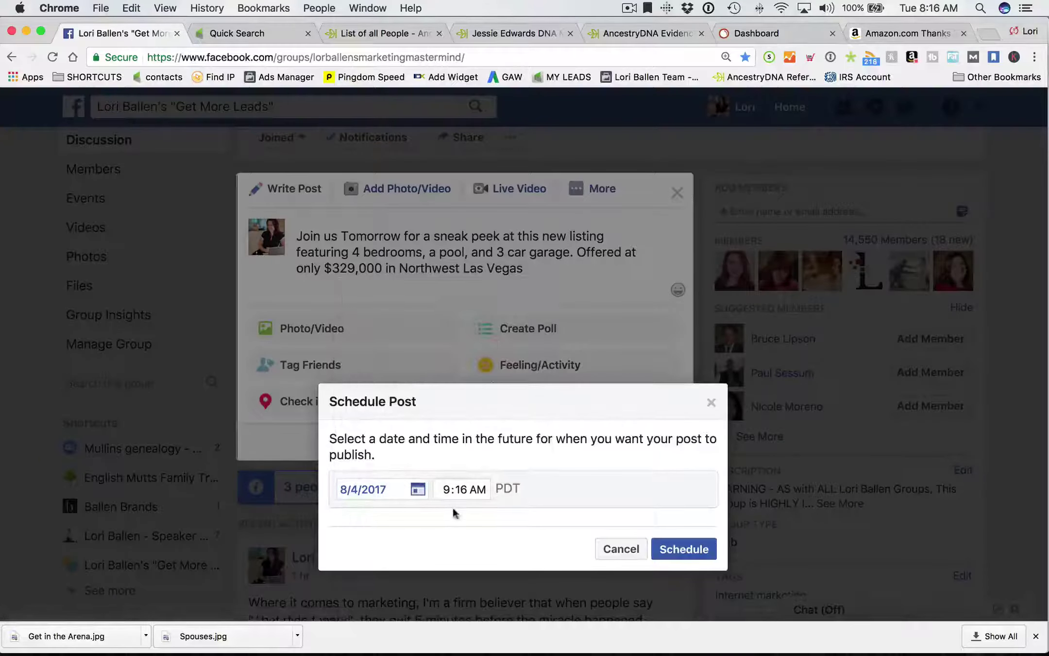
{"action": "left_click", "coordinate": [683, 552]}
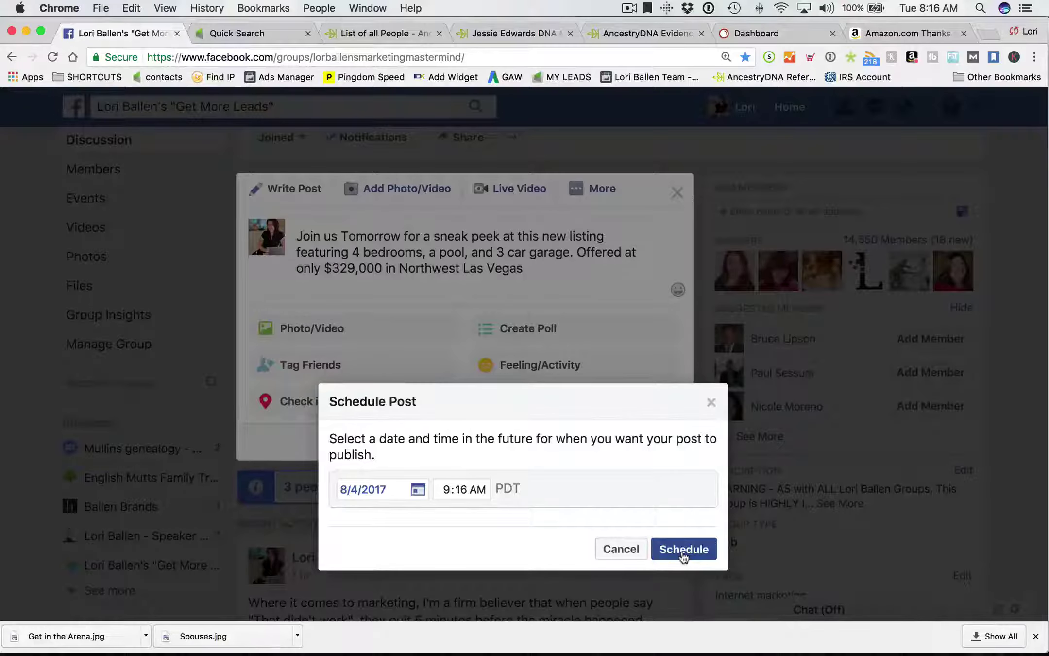